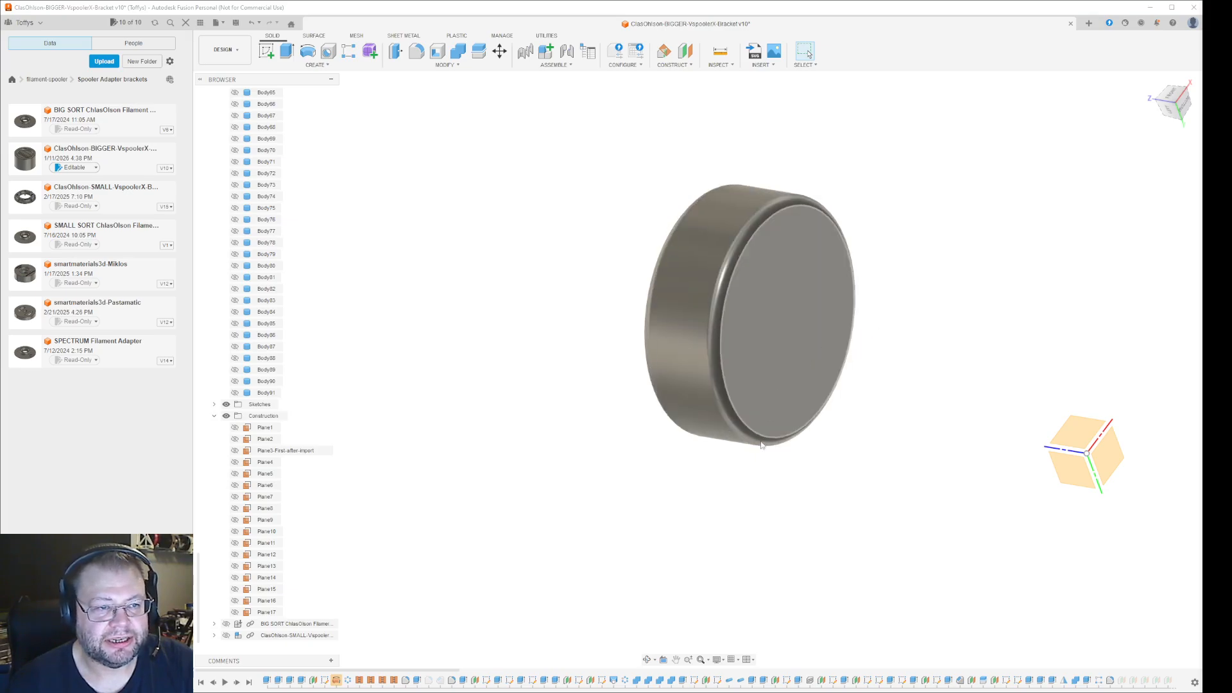
Show all the hidden cylinder bodies from Body30 through Body91 at once
{"action": "scroll", "coordinate": [780, 460], "scroll_direction": "up", "scroll_amount": 2}
{"action": "scroll", "coordinate": [780, 459], "scroll_direction": "down", "scroll_amount": 6}
{"action": "scroll", "coordinate": [668, 418], "scroll_direction": "down", "scroll_amount": 1}
{"action": "scroll", "coordinate": [765, 422], "scroll_direction": "up", "scroll_amount": 3}
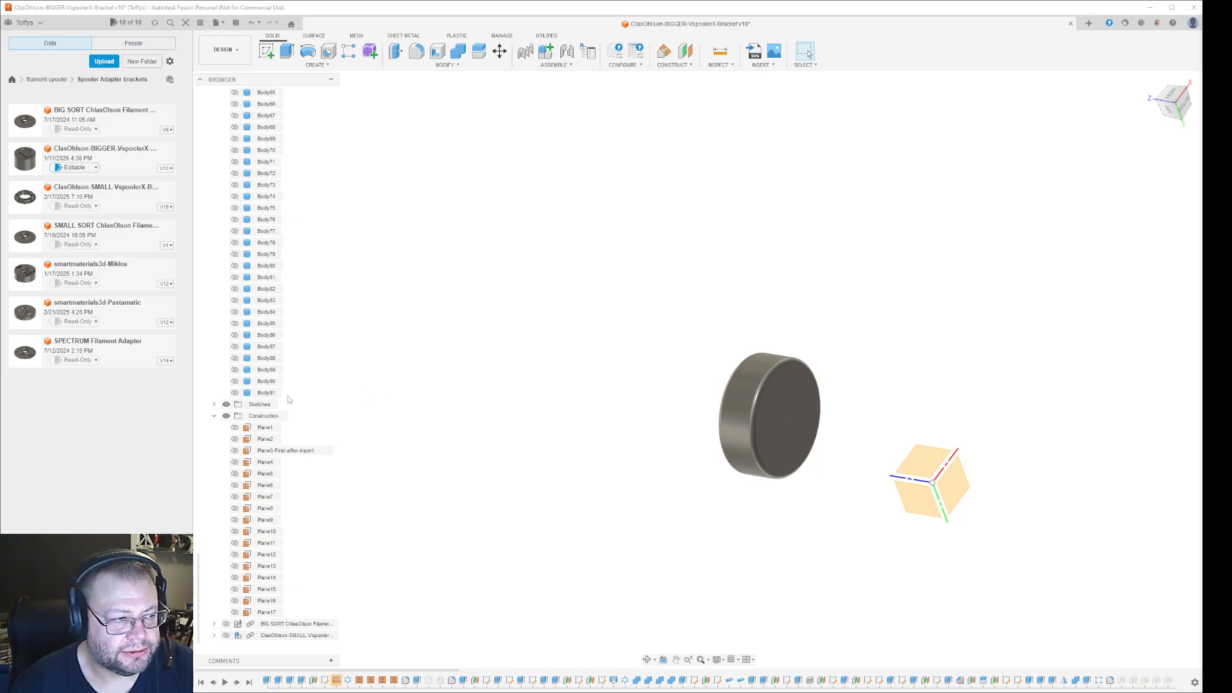
{"action": "left_click", "coordinate": [268, 394]}
{"action": "scroll", "coordinate": [267, 394], "scroll_direction": "up", "scroll_amount": 10}
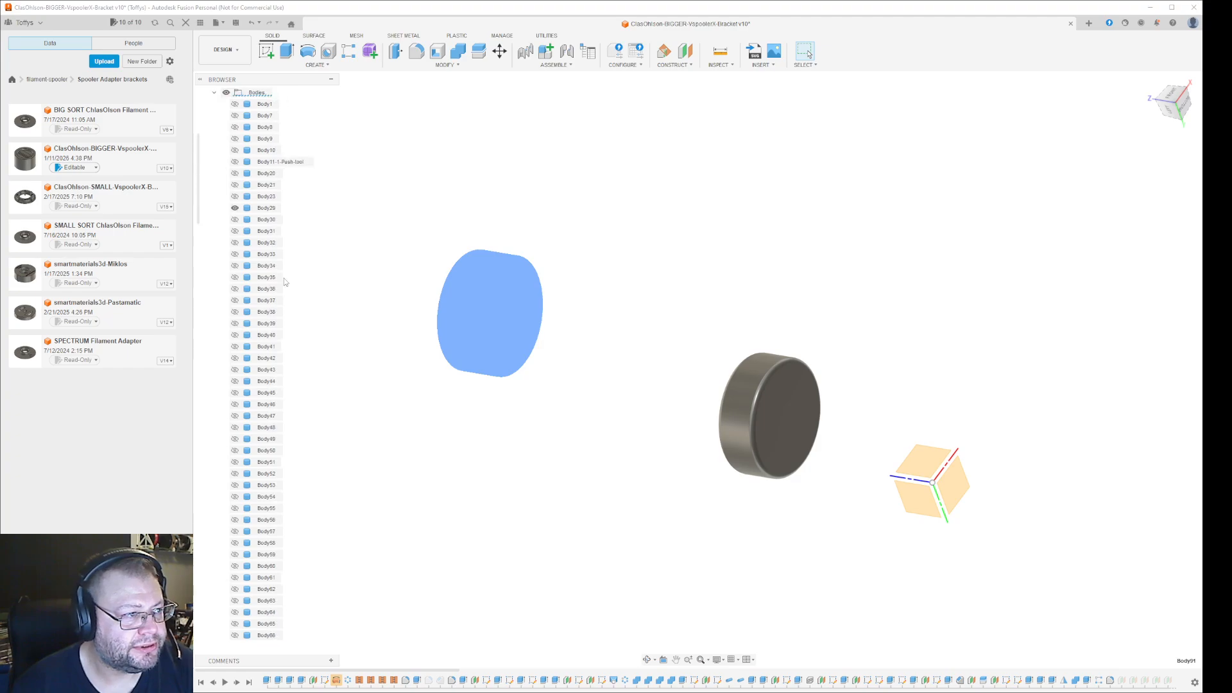
{"action": "left_click", "coordinate": [268, 221], "text": "shift"}
{"action": "right_click", "coordinate": [268, 221]}
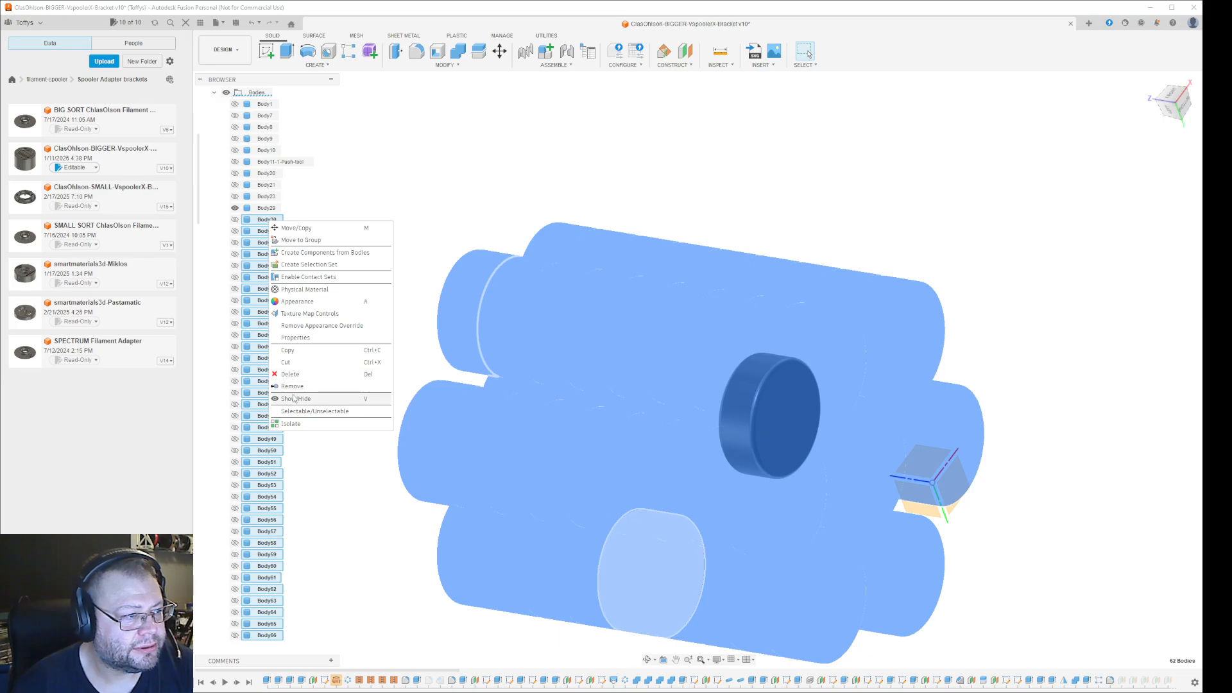
{"action": "left_click", "coordinate": [294, 399]}
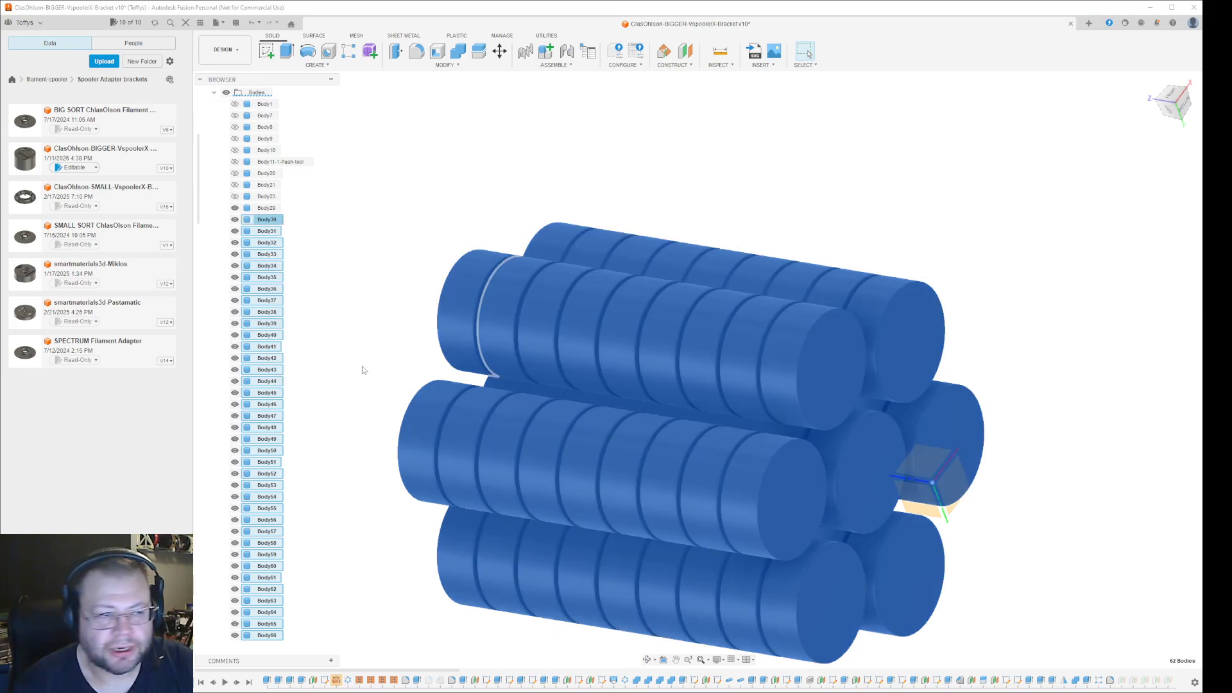
{"action": "left_click", "coordinate": [469, 166]}
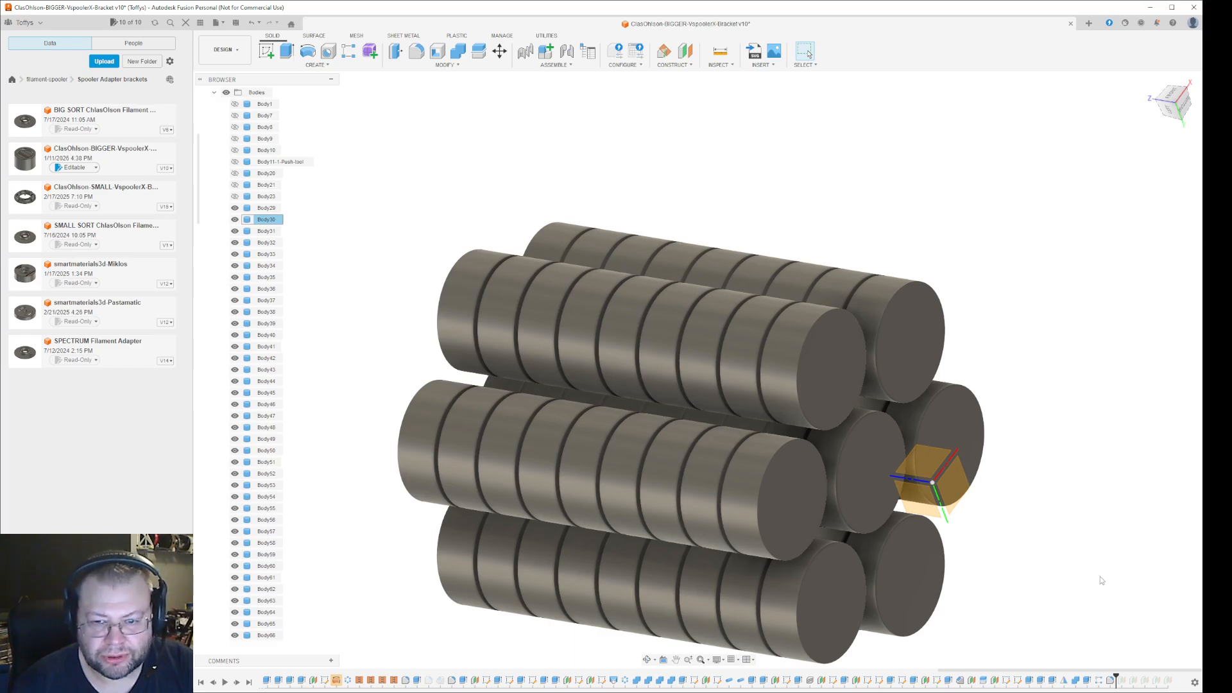
{"action": "left_click", "coordinate": [796, 321]}
{"action": "left_click", "coordinate": [779, 317], "text": "ctrl"}
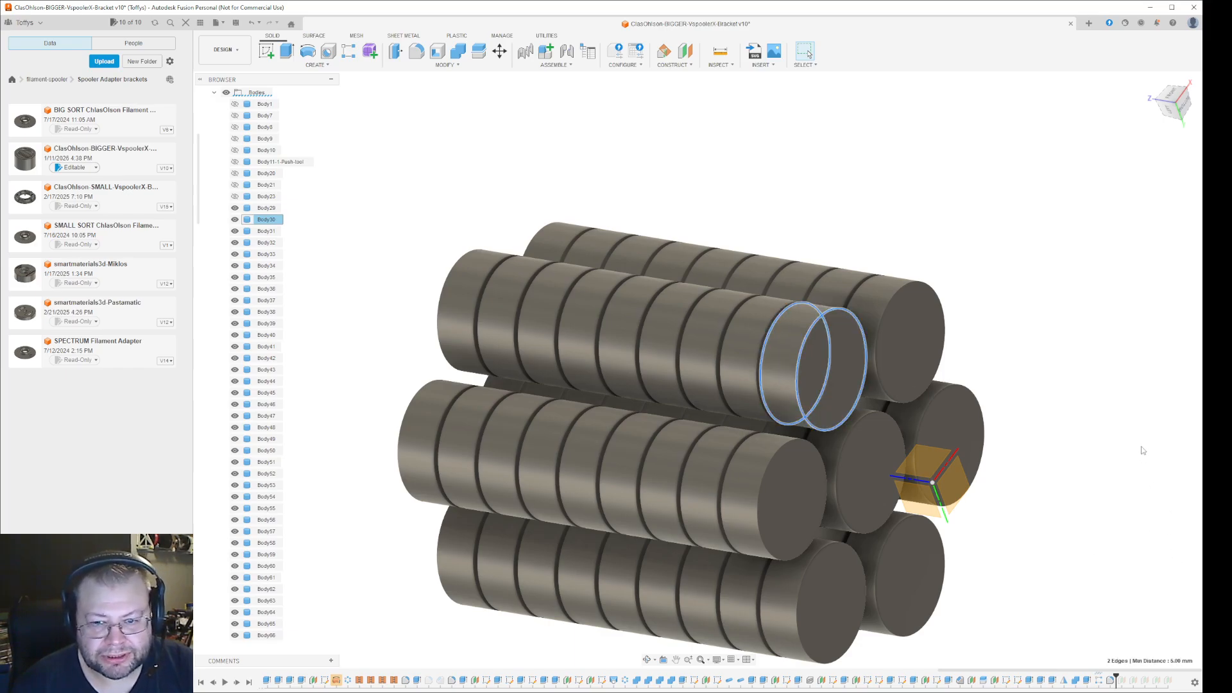
{"action": "left_click", "coordinate": [1120, 442]}
Limit the selection filters to Body Edges with Select Through on, and window-select the edges of all cylinders
{"action": "scroll", "coordinate": [1123, 440], "scroll_direction": "up", "scroll_amount": 1}
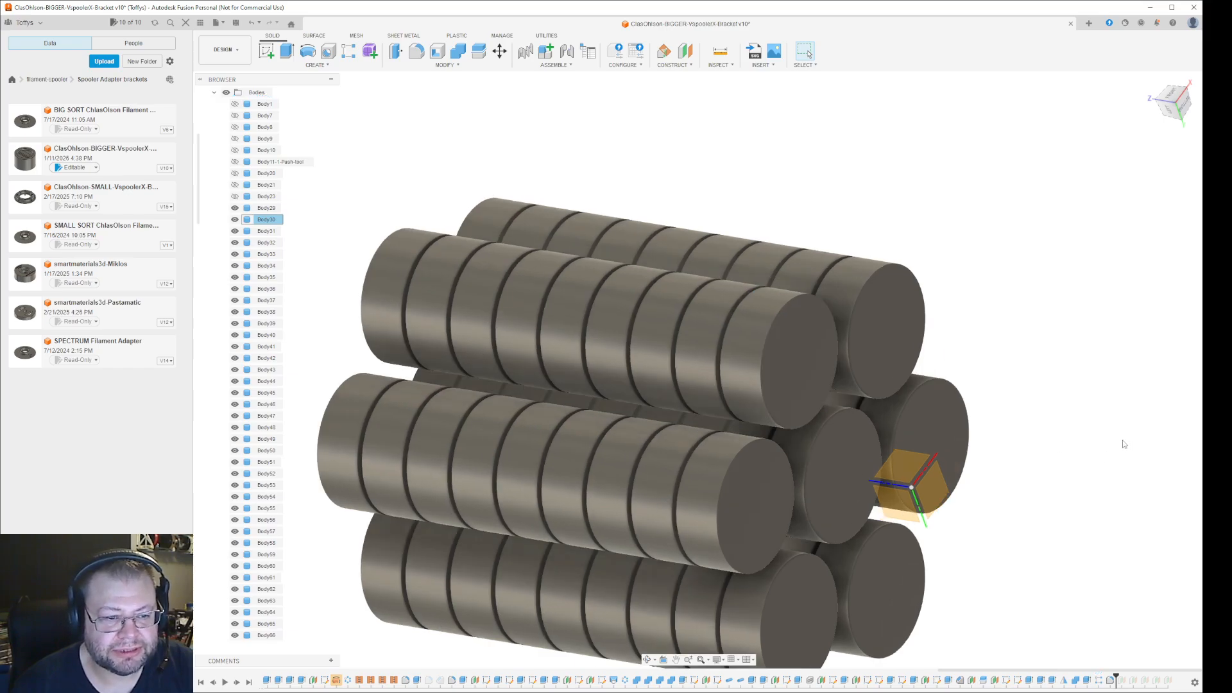
{"action": "scroll", "coordinate": [1122, 440], "scroll_direction": "down", "scroll_amount": 3}
{"action": "middle_click_drag", "start_coordinate": [1123, 439], "coordinate": [1101, 379]}
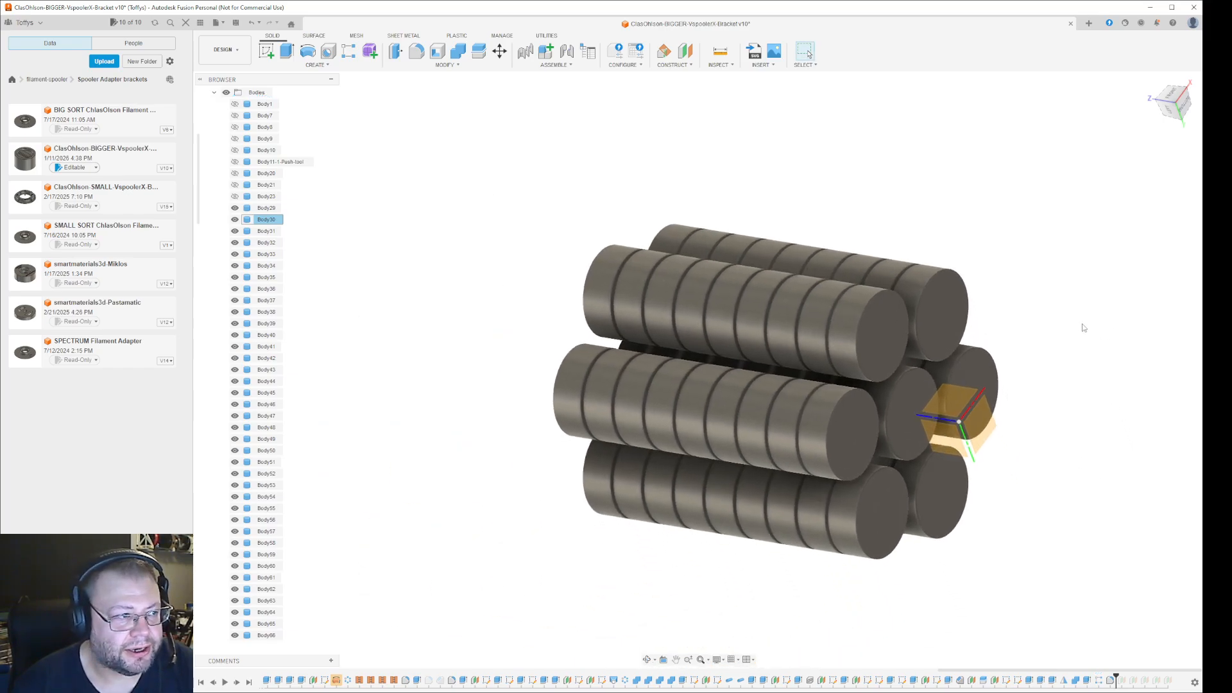
{"action": "key", "text": "ctrl"}
{"action": "key", "text": "ctrl"}
{"action": "key", "text": "ctrl"}
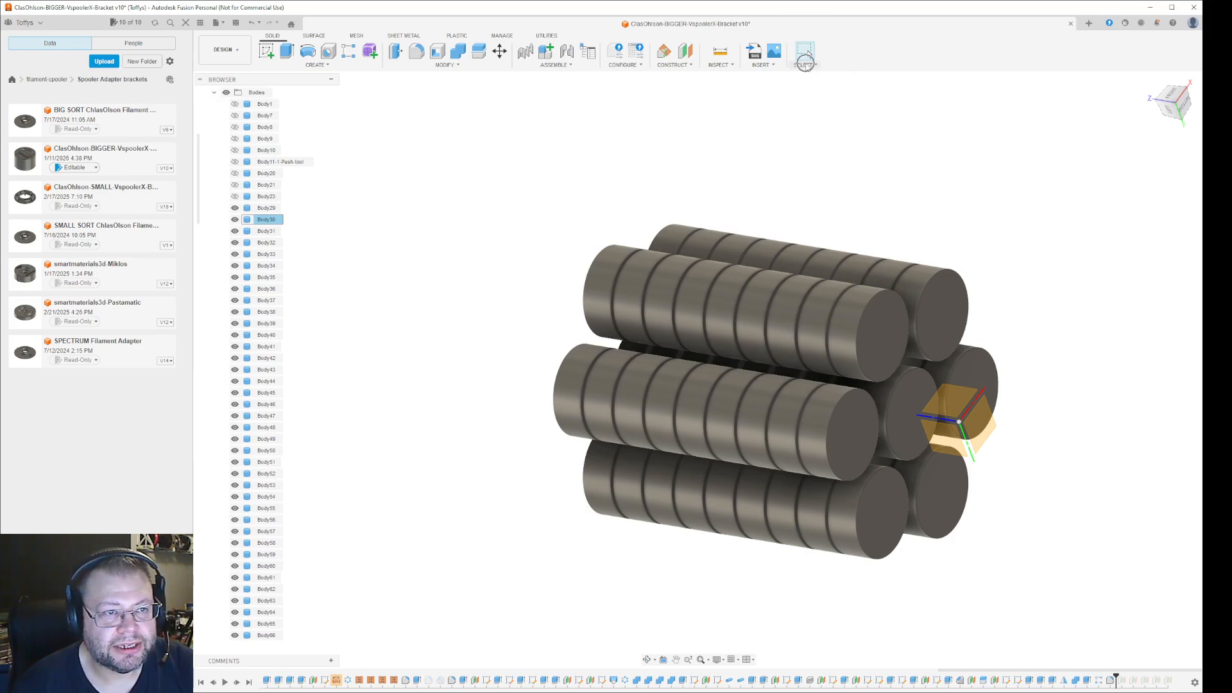
{"action": "left_click", "coordinate": [808, 65]}
{"action": "mouse_move", "coordinate": [826, 145]}
{"action": "key", "text": "ctrl"}
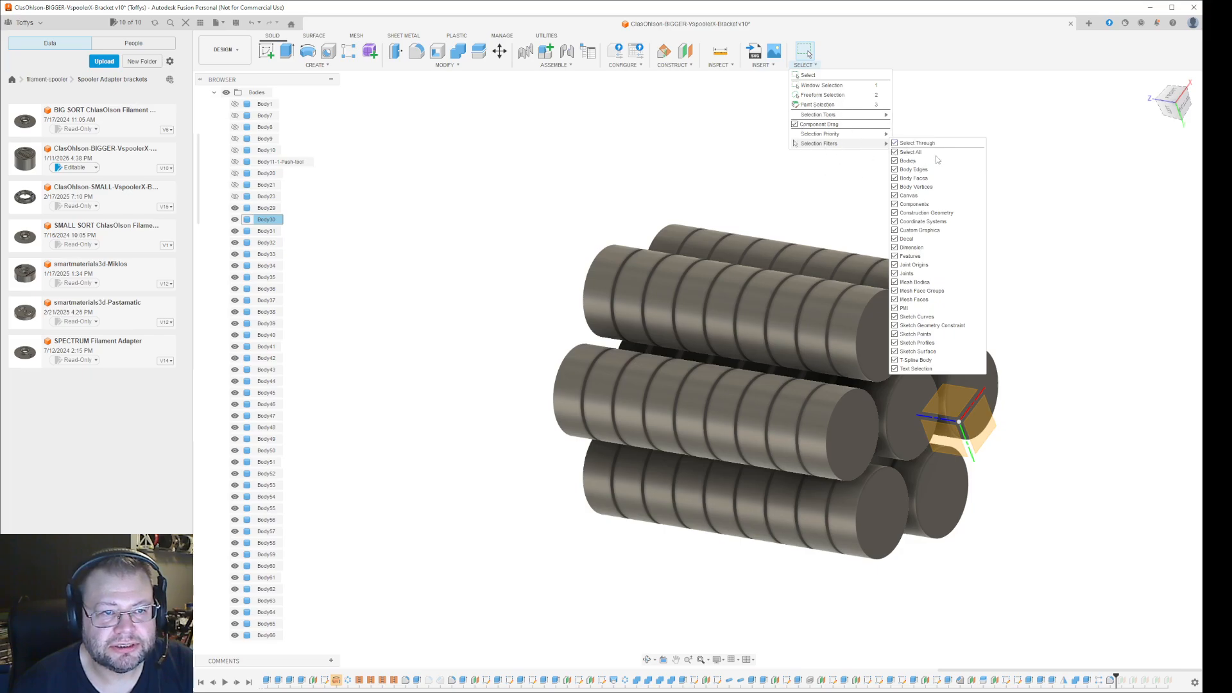
{"action": "left_click", "coordinate": [895, 152]}
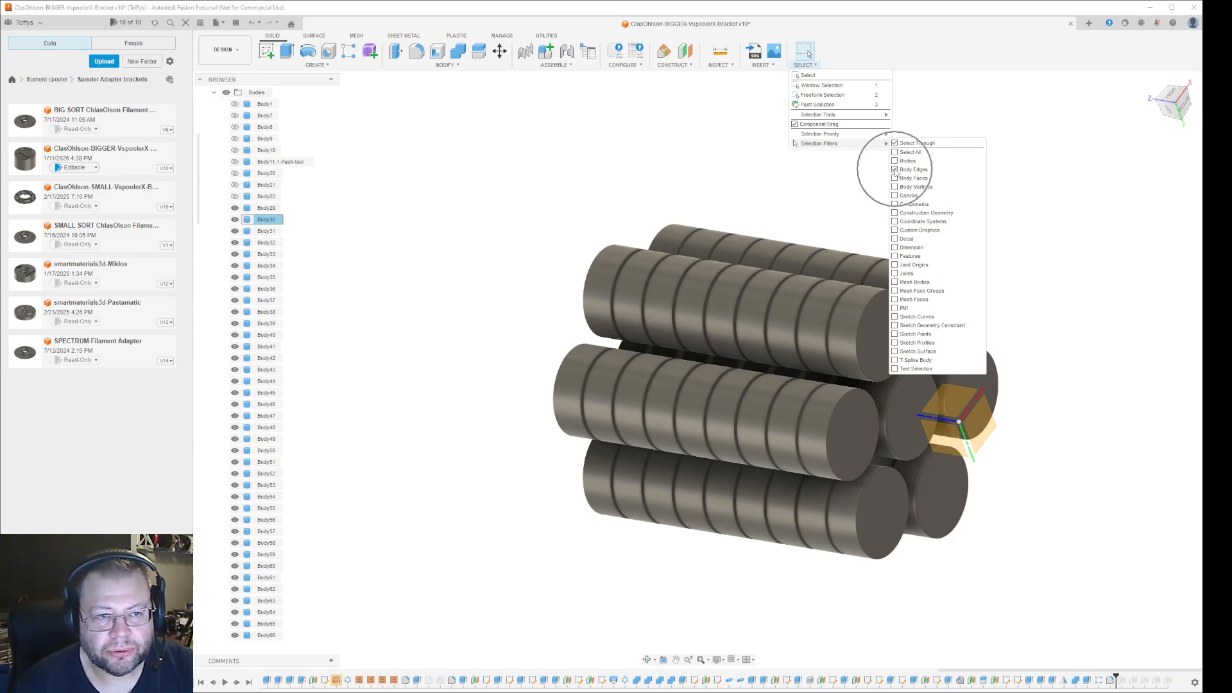
{"action": "left_click", "coordinate": [1049, 211]}
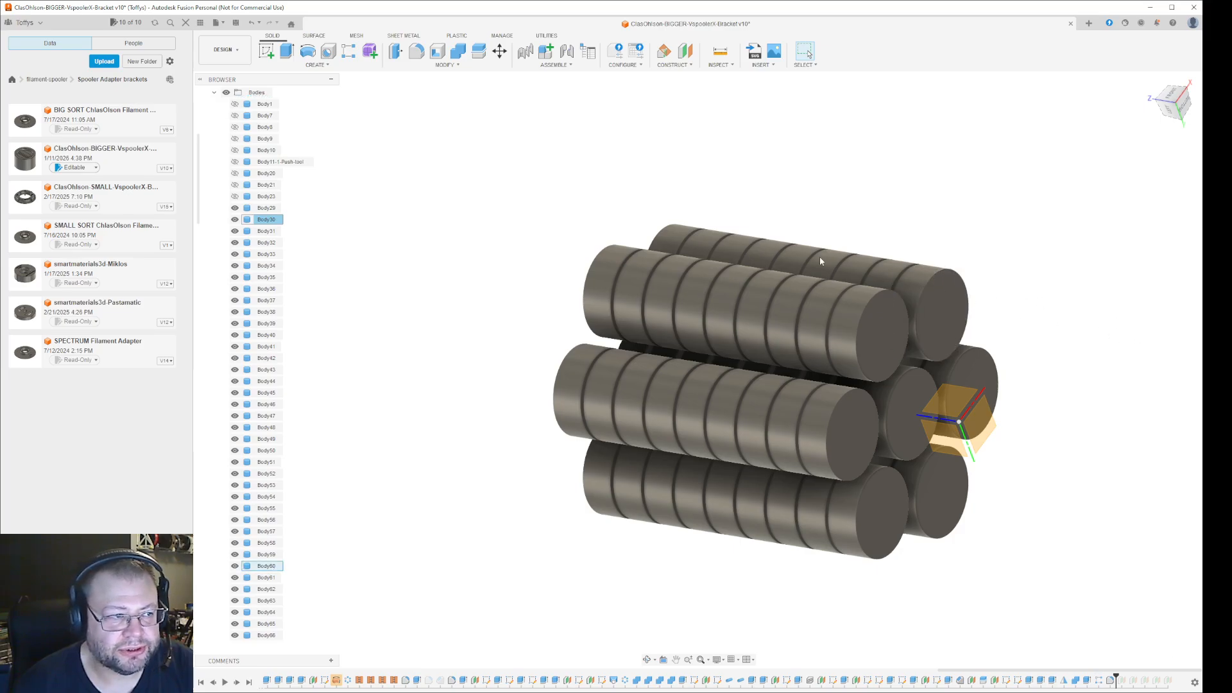
{"action": "left_click_drag", "start_coordinate": [454, 163], "coordinate": [1115, 628]}
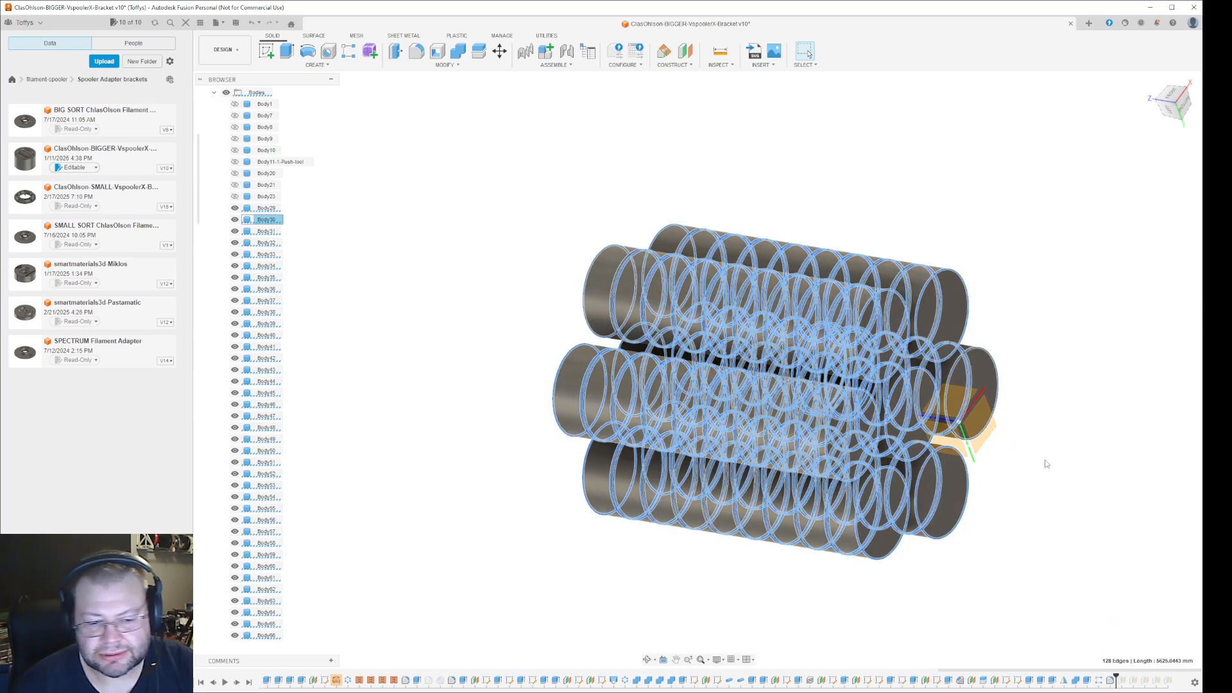
Try to add all the cylinders' edges to the existing two-edge fillet by window selection, restricting its selection filter to Body Edges
{"action": "right_click", "coordinate": [1111, 681]}
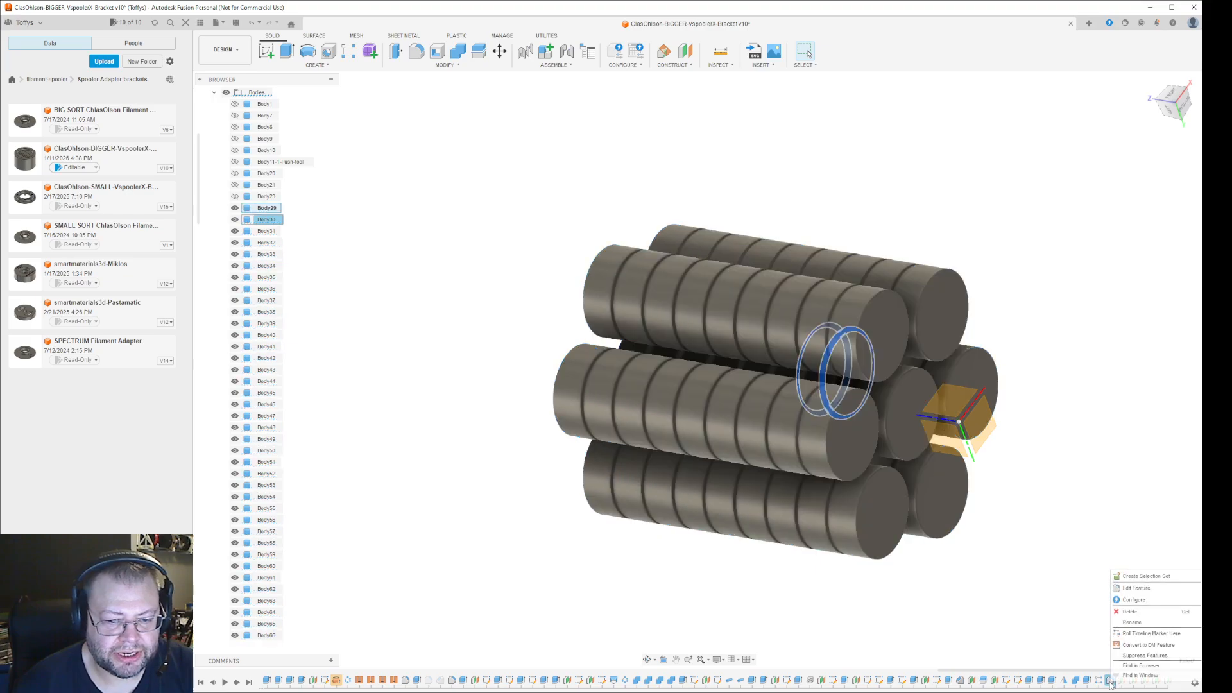
{"action": "left_click", "coordinate": [1136, 588]}
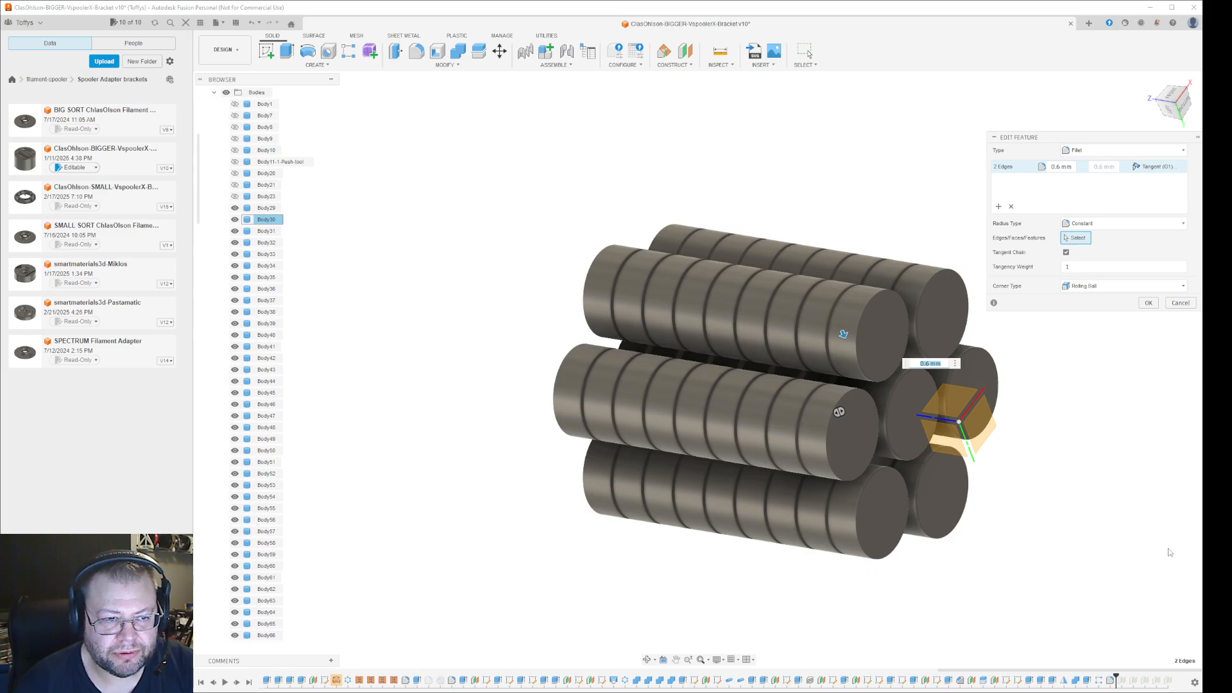
{"action": "left_click_drag", "start_coordinate": [439, 137], "coordinate": [995, 586]}
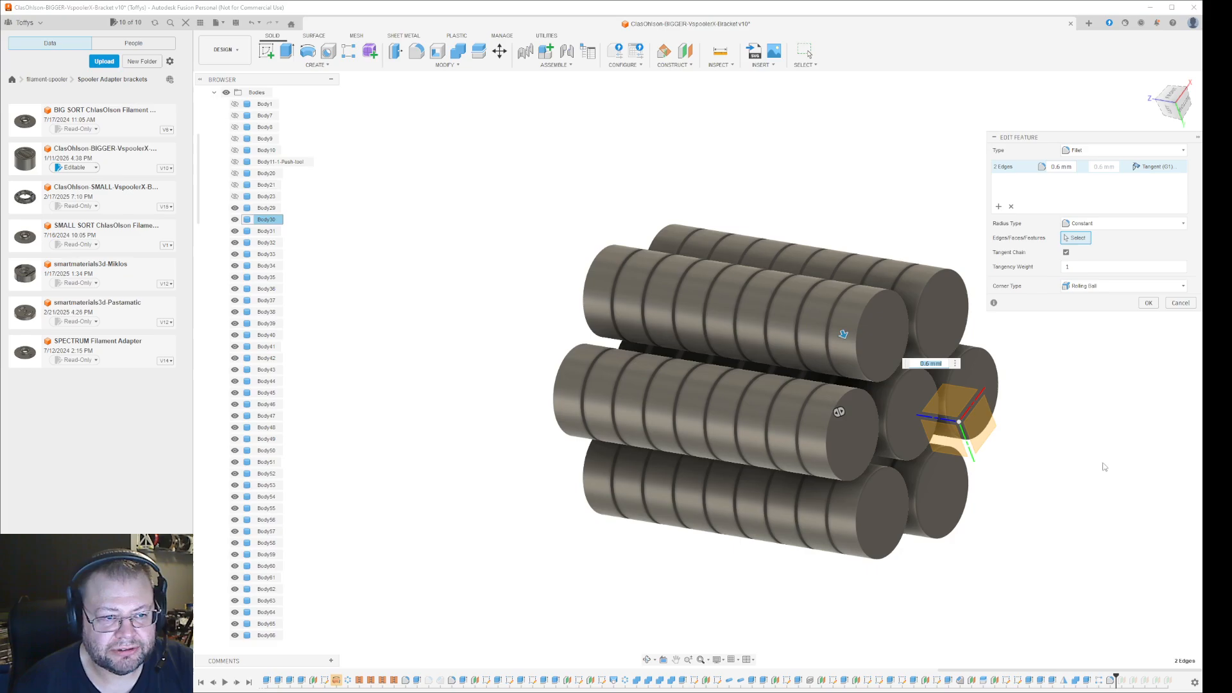
{"action": "left_click_drag", "start_coordinate": [498, 186], "coordinate": [1100, 638]}
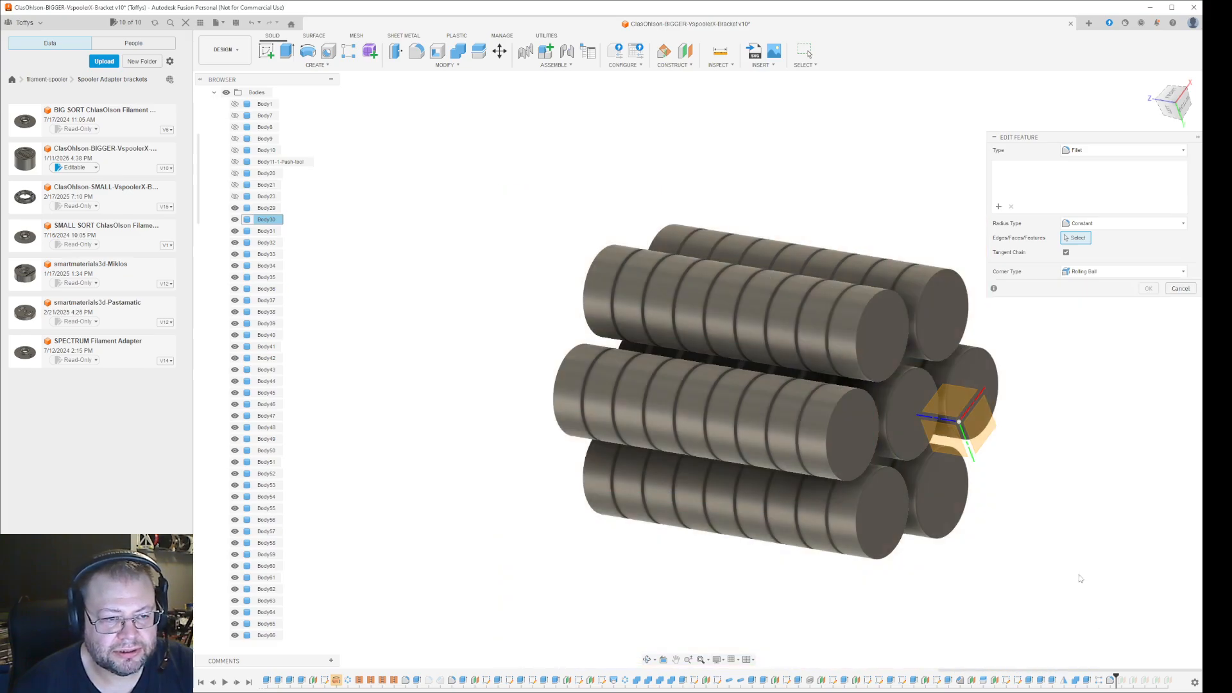
{"action": "left_click_drag", "start_coordinate": [490, 202], "coordinate": [1082, 628]}
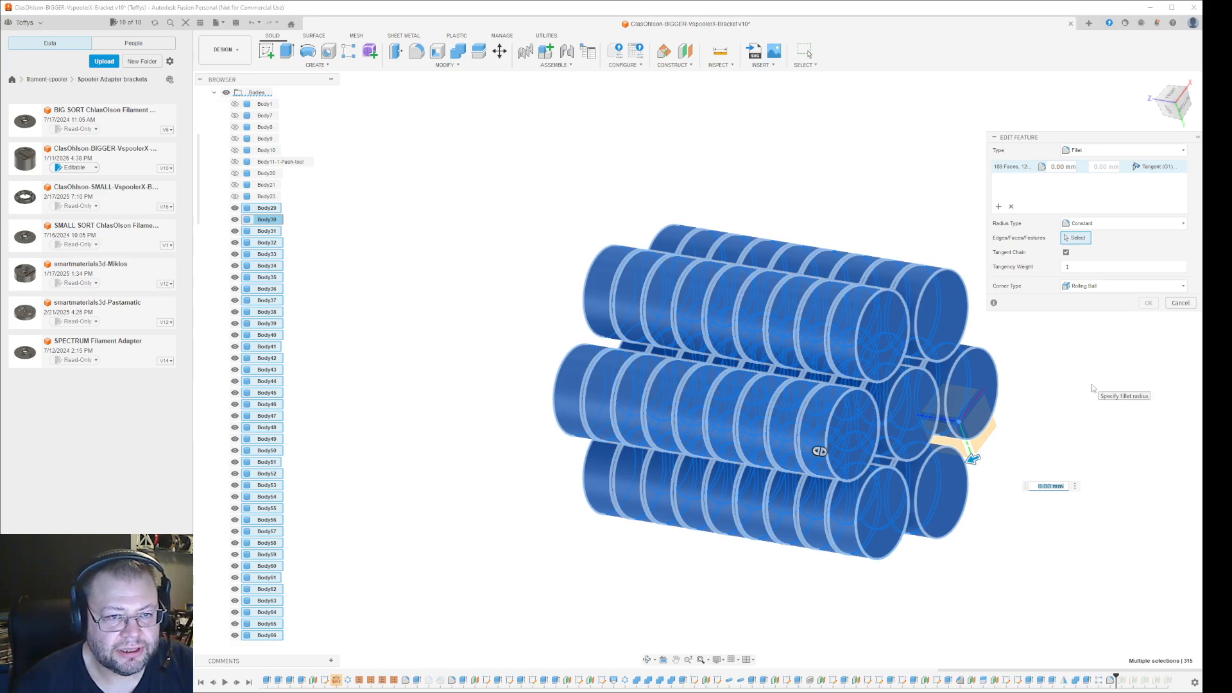
{"action": "left_click", "coordinate": [804, 63]}
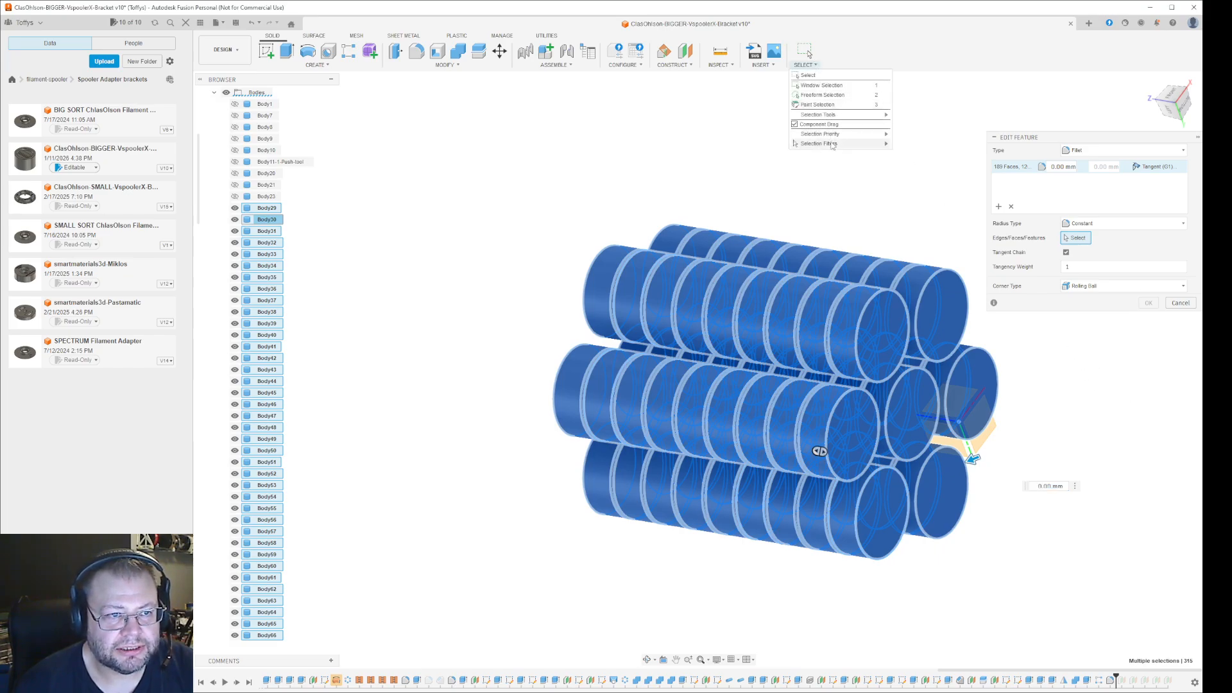
{"action": "mouse_move", "coordinate": [833, 145]}
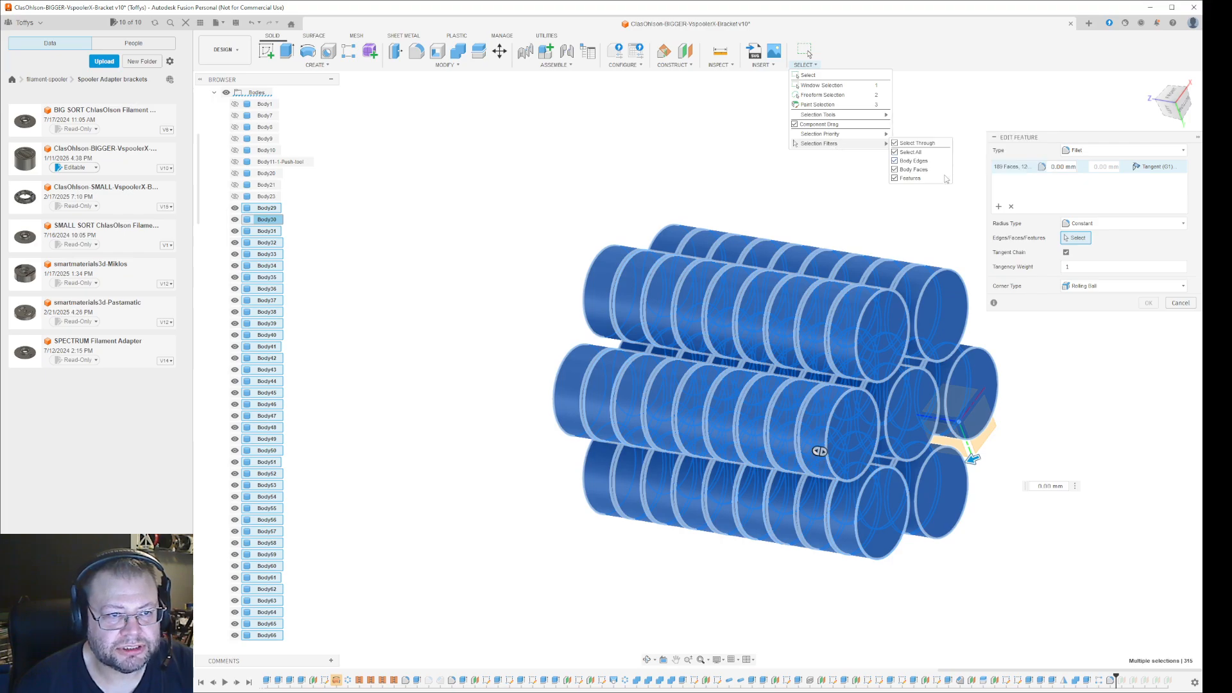
{"action": "left_click", "coordinate": [896, 179]}
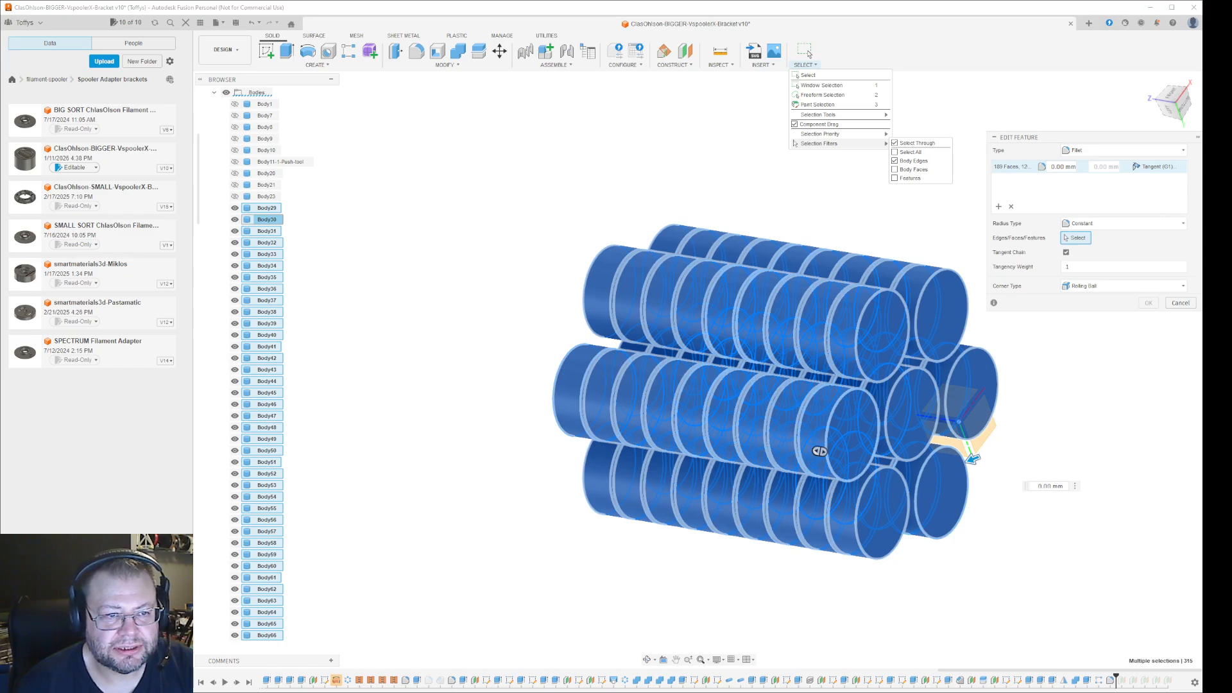
{"action": "left_click", "coordinate": [1125, 311]}
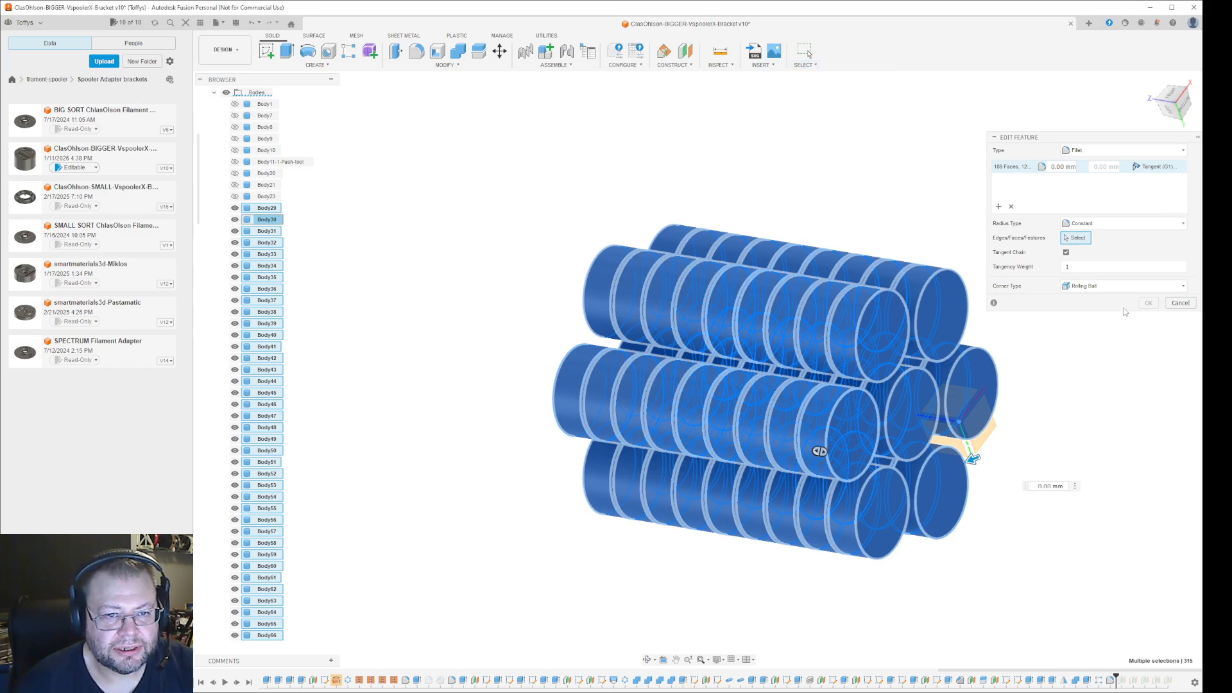
{"action": "left_click", "coordinate": [1180, 303]}
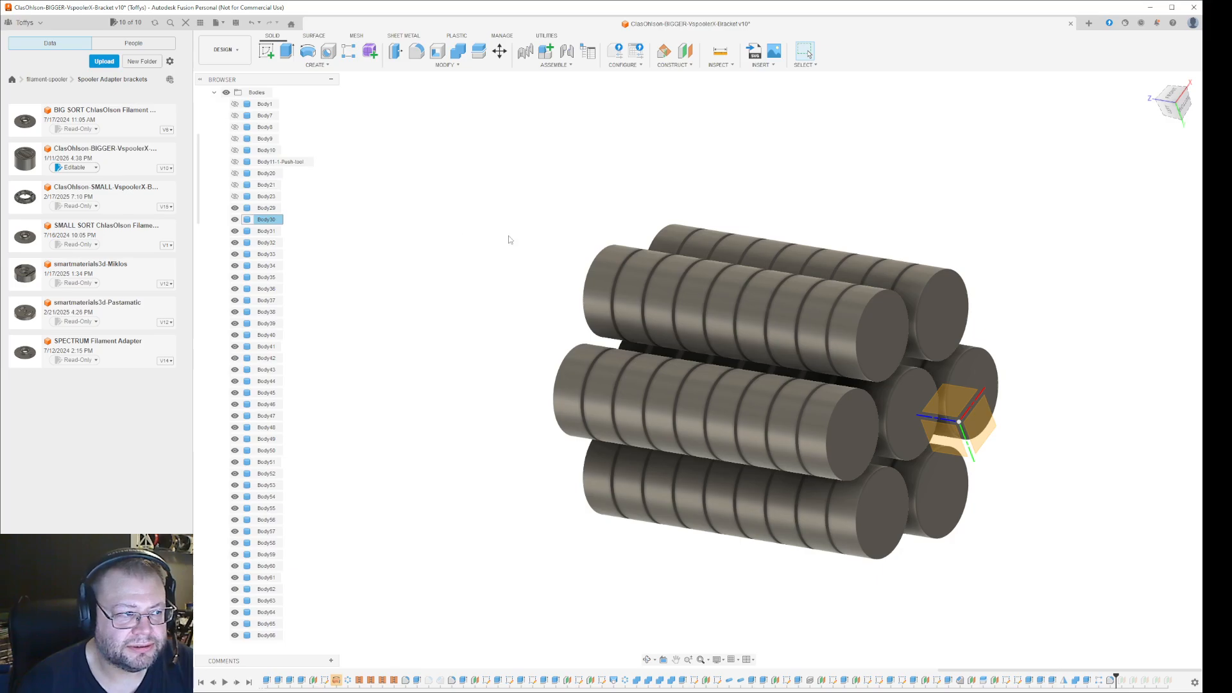
Turn off Select Through in the selection filters and window-select only the visible cylinder edges
{"action": "left_click_drag", "start_coordinate": [470, 154], "coordinate": [1067, 601]}
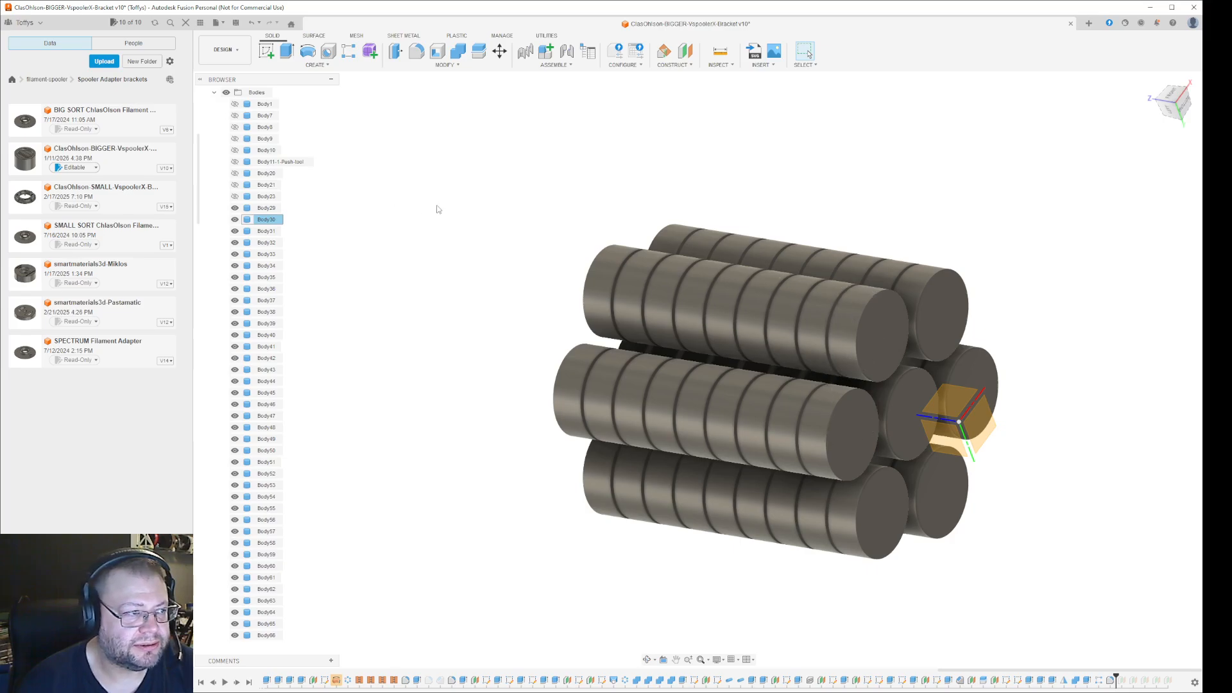
{"action": "left_click", "coordinate": [805, 64]}
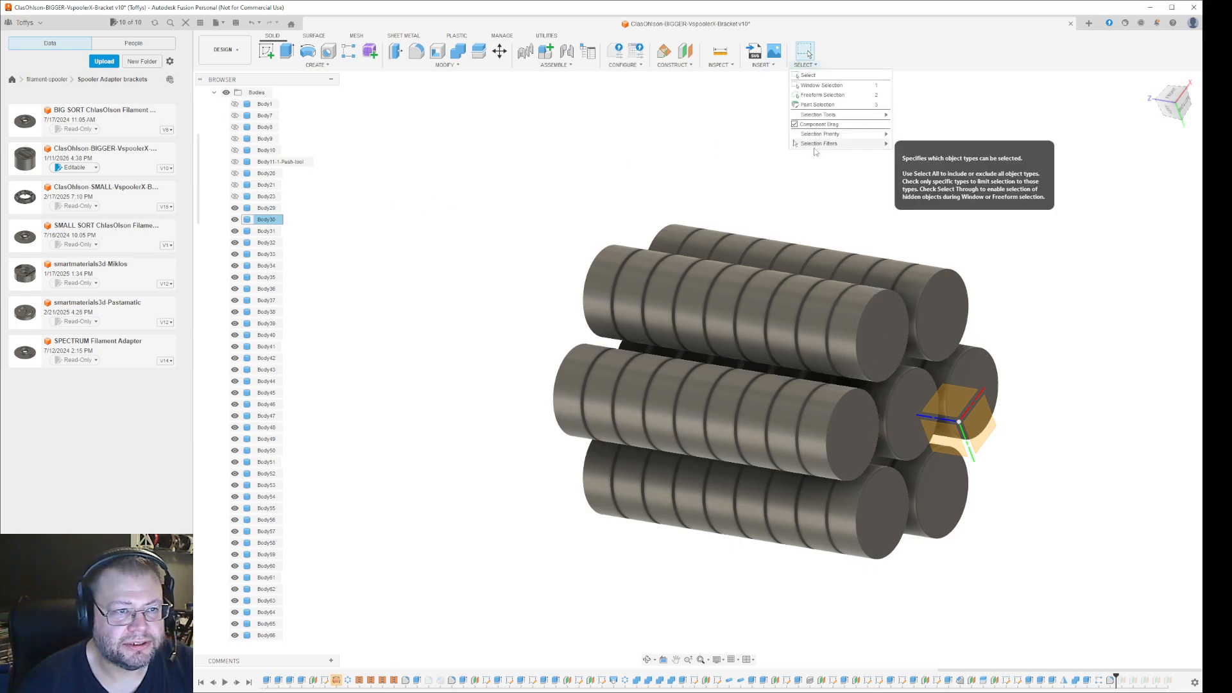
{"action": "mouse_move", "coordinate": [815, 146]}
{"action": "left_click", "coordinate": [897, 144]}
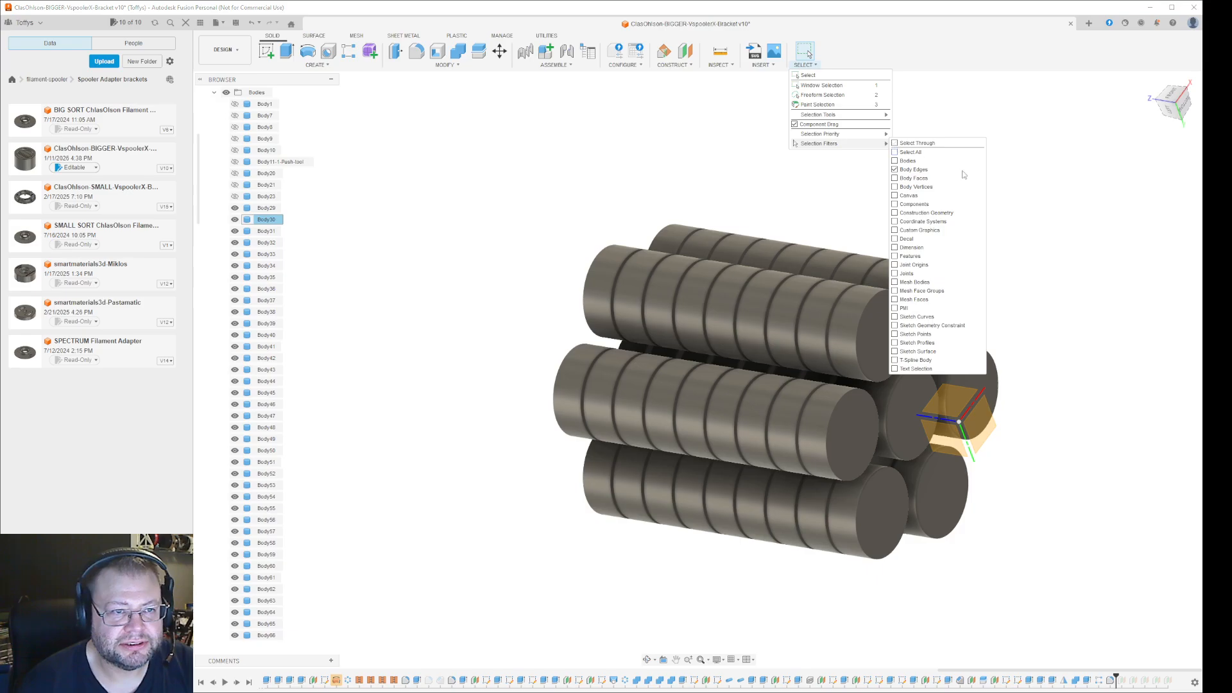
{"action": "left_click_drag", "start_coordinate": [350, 104], "coordinate": [976, 567]}
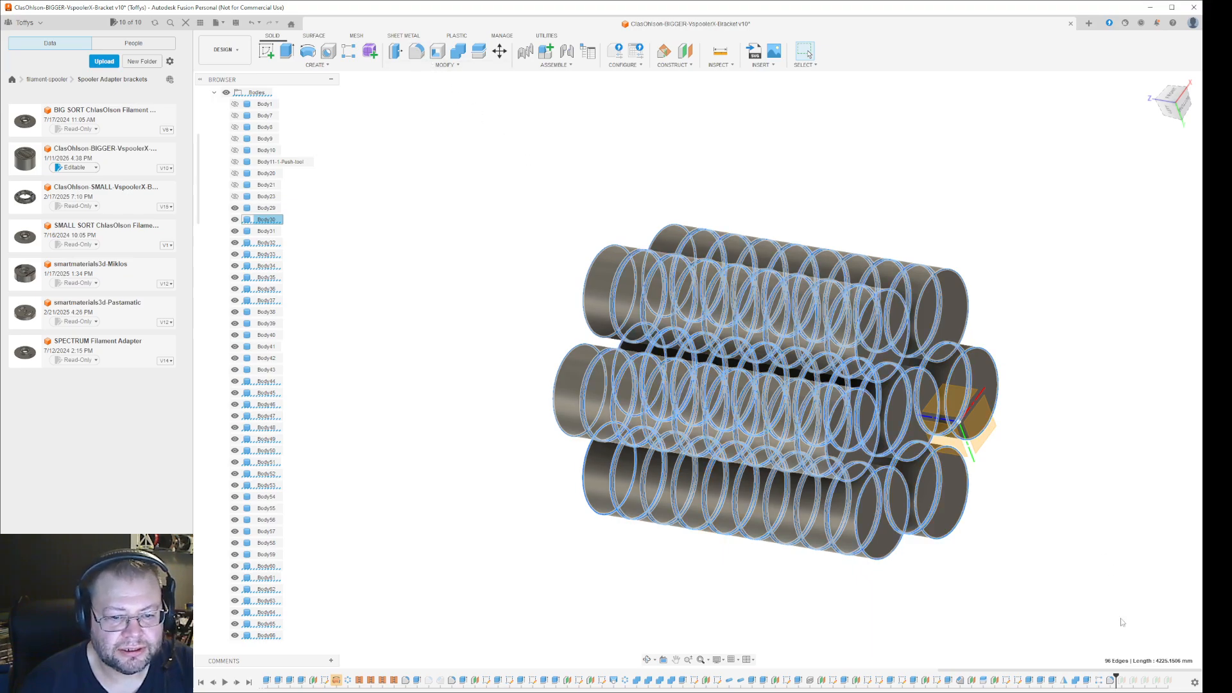
Roll the timeline marker to the existing two-edge fillet
{"action": "right_click", "coordinate": [1111, 681]}
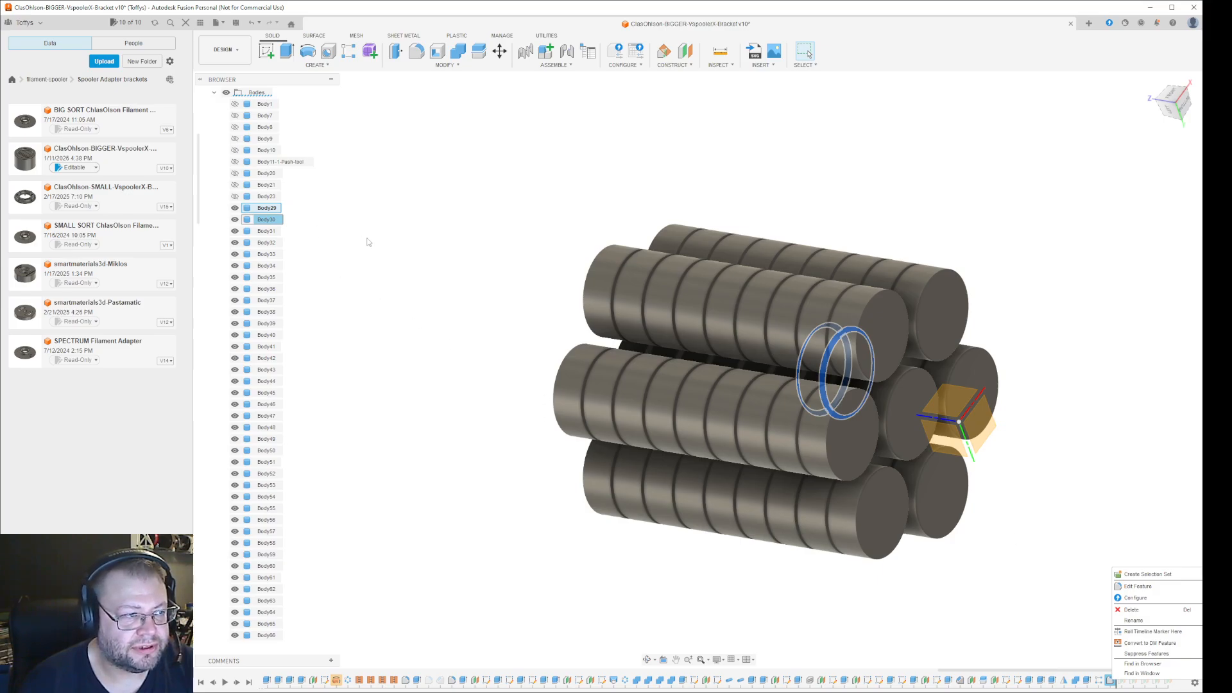
{"action": "right_click", "coordinate": [1109, 682]}
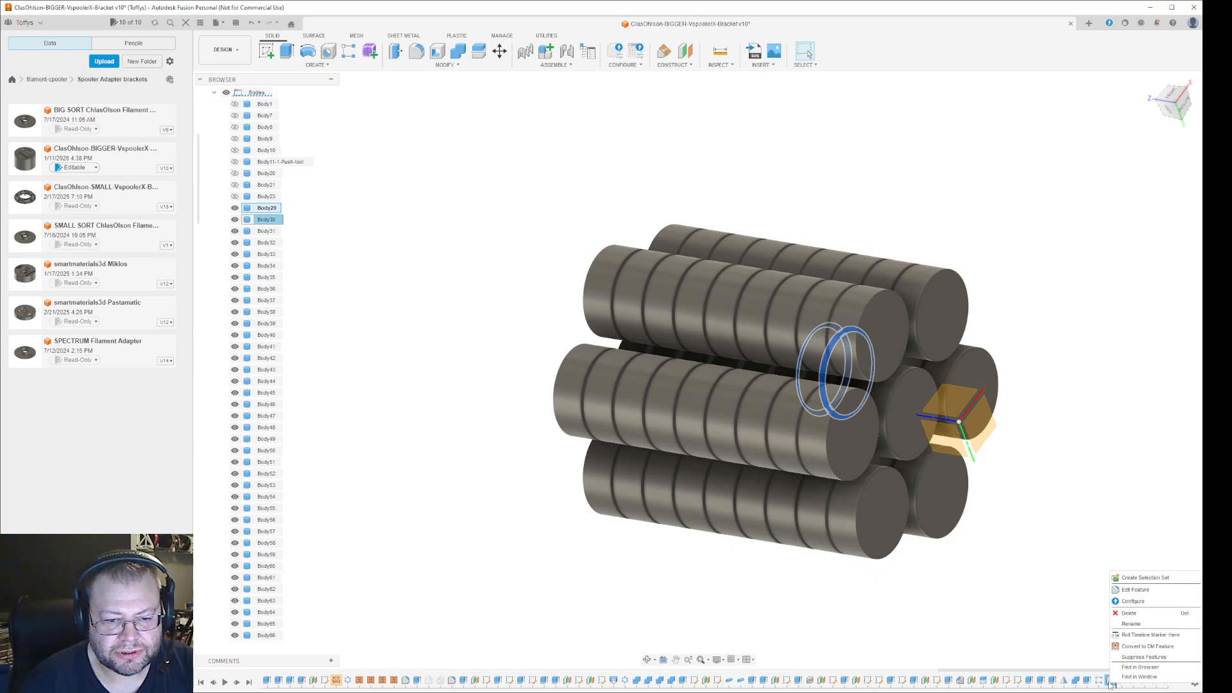
{"action": "left_click", "coordinate": [1148, 634]}
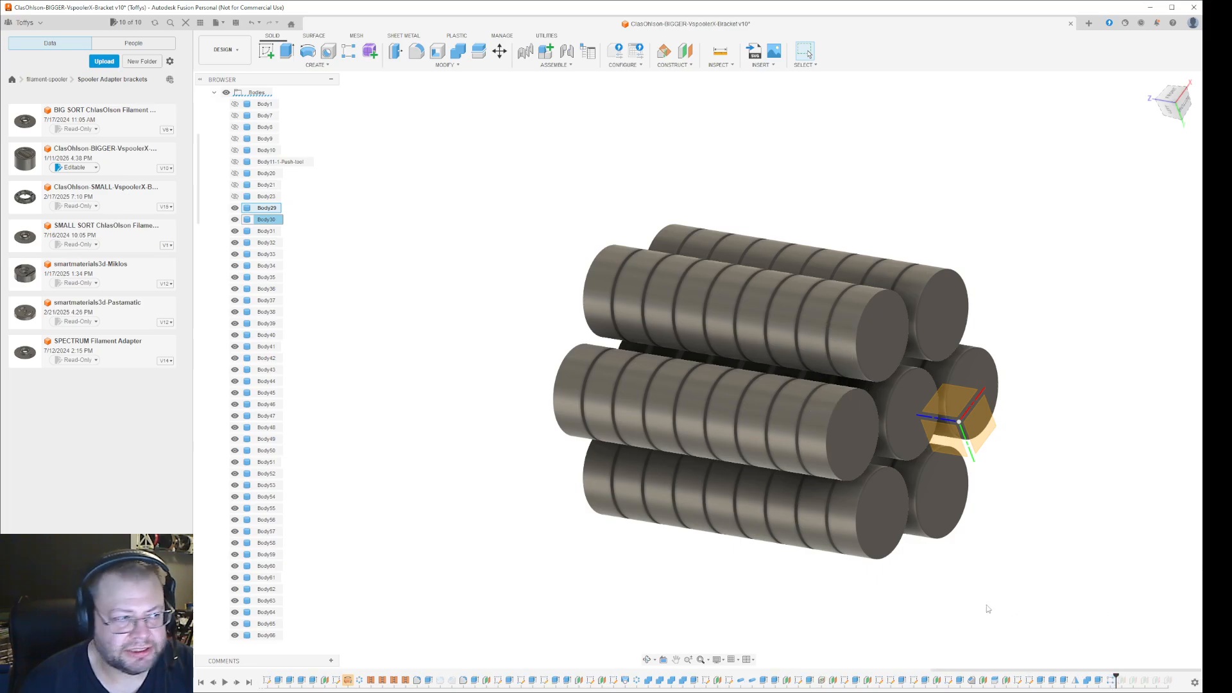
{"action": "left_click", "coordinate": [235, 208]}
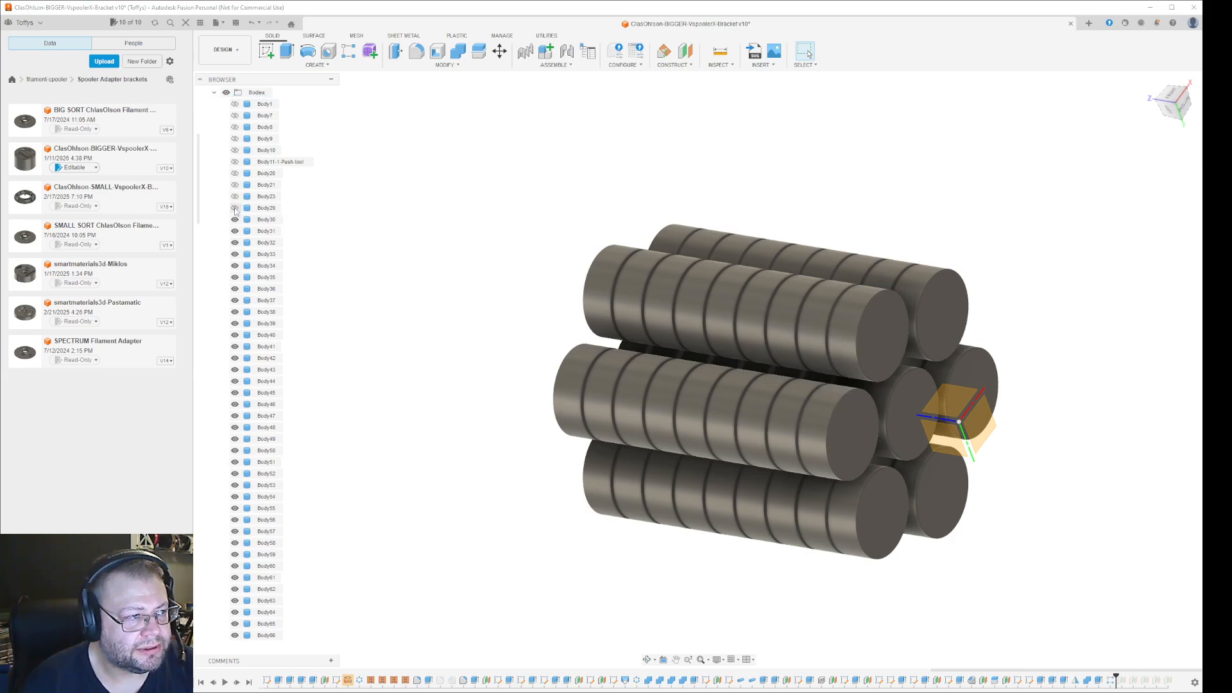
Window-select the visible cylinder edges and fillet them with a 0.6 mm constant radius
{"action": "left_click_drag", "start_coordinate": [467, 161], "coordinate": [1130, 628]}
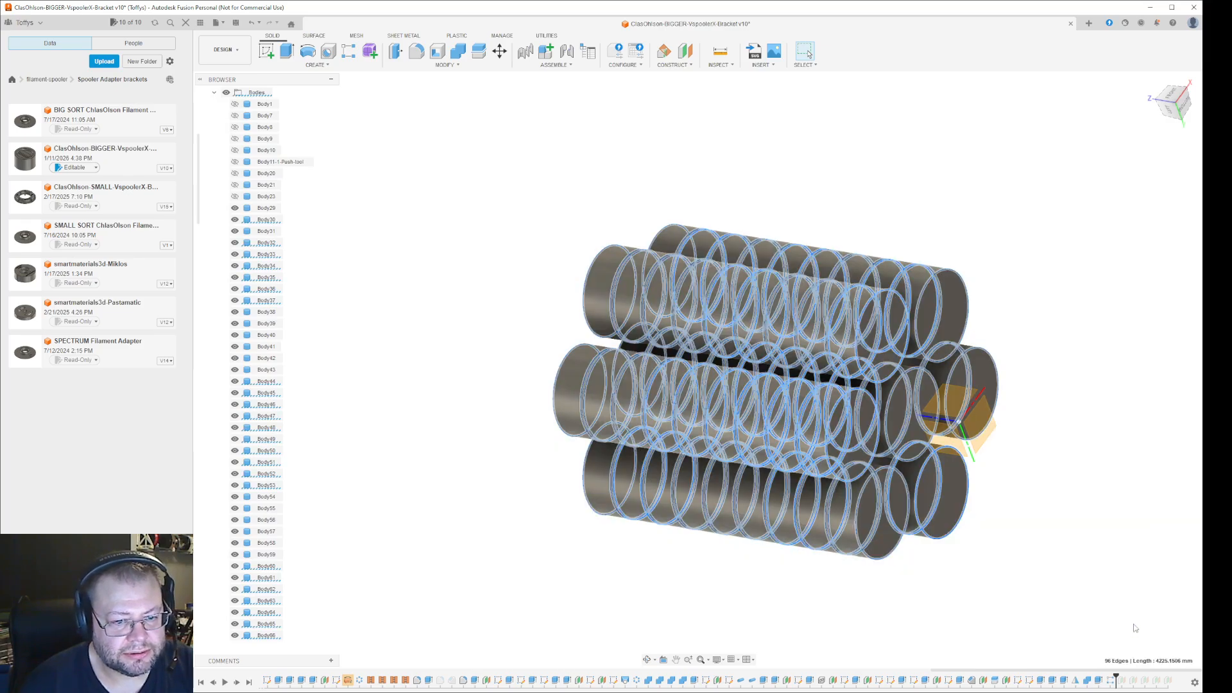
{"action": "left_click", "coordinate": [417, 51]}
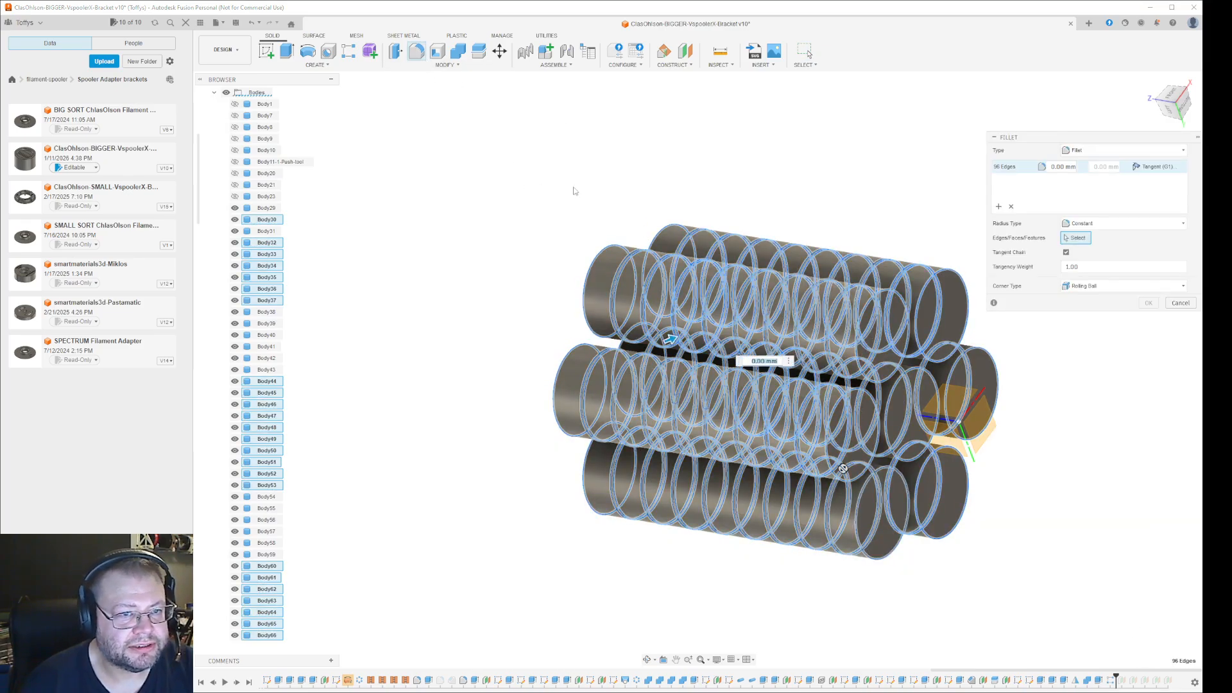
{"action": "type", "text": "0"}
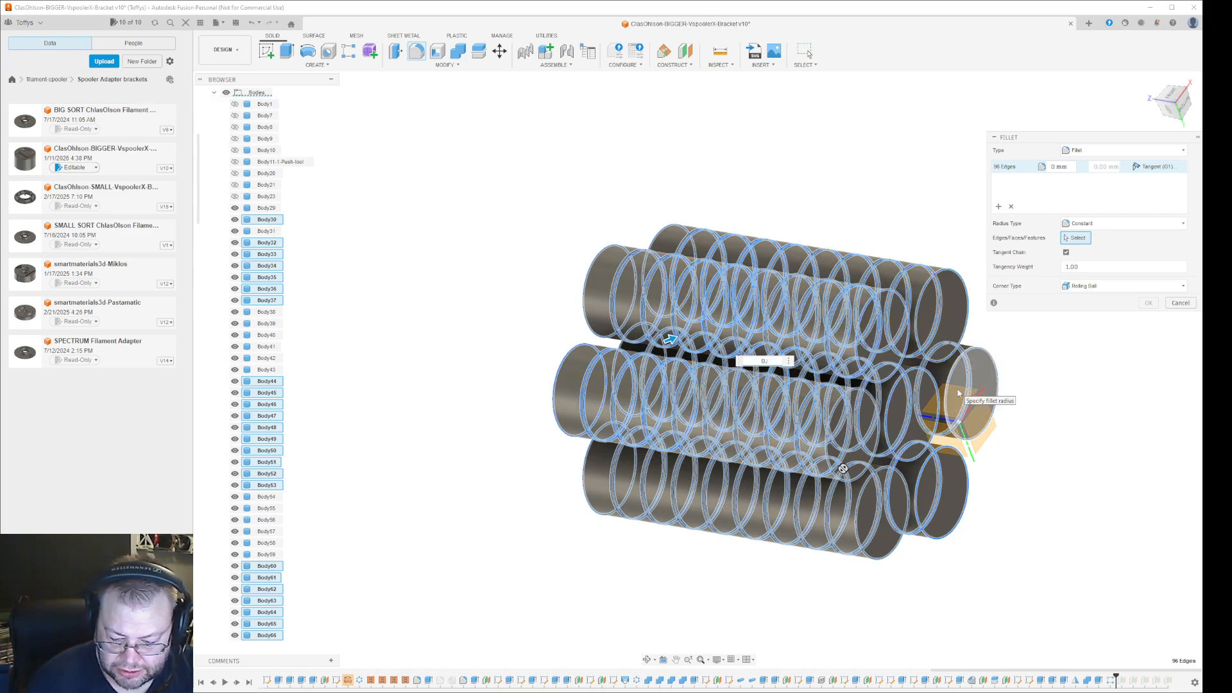
{"action": "type", "text": ".06"}
{"action": "key", "text": "BackSpace"}
{"action": "key", "text": "BackSpace"}
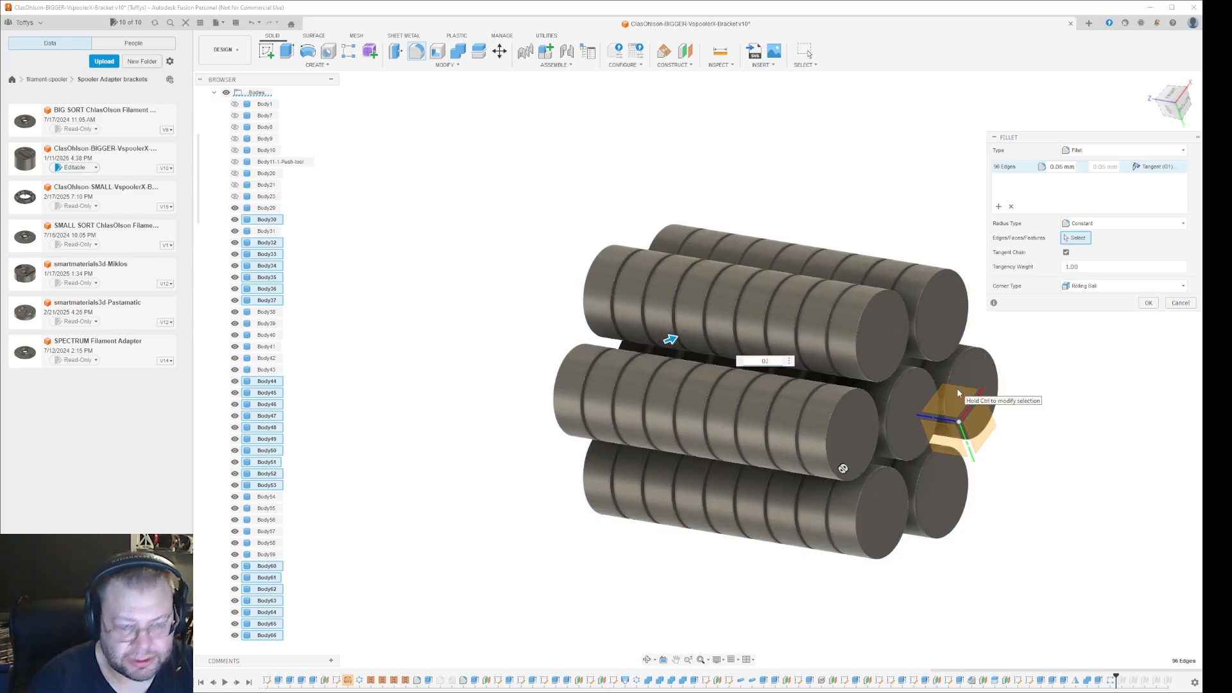
{"action": "type", "text": "6"}
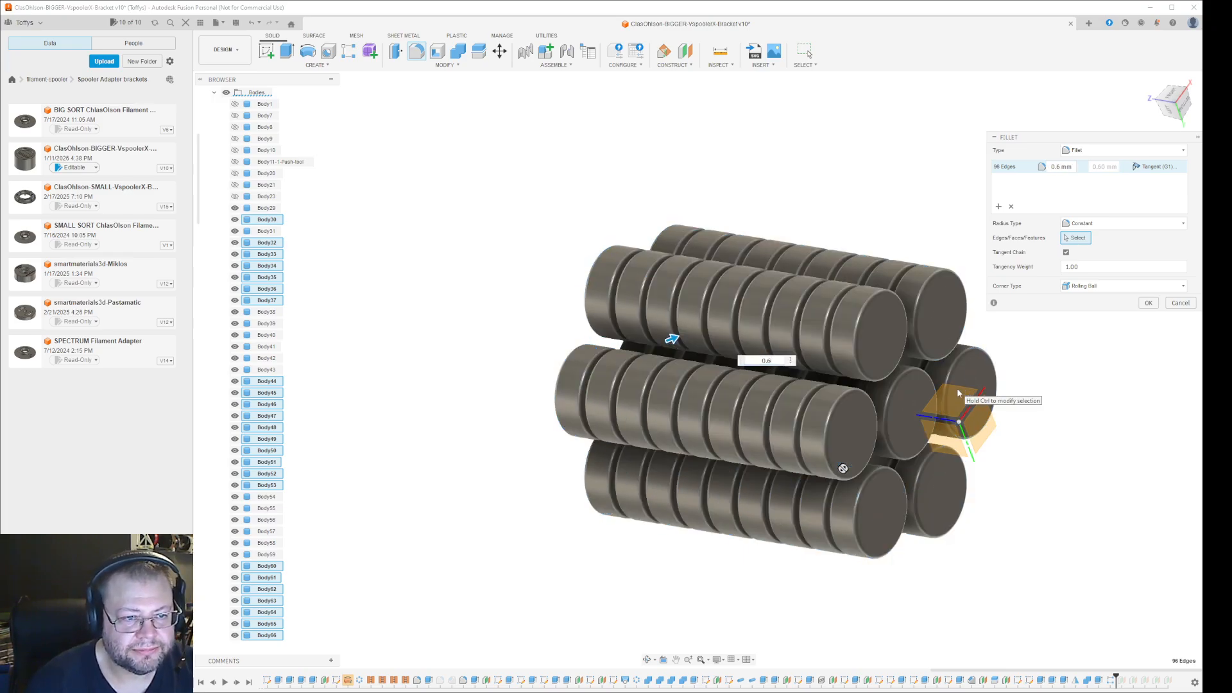
{"action": "left_click", "coordinate": [1148, 303]}
Inspect the filleted cylinders from another angle and review the selection filter options
{"action": "middle_click_drag", "start_coordinate": [1013, 499], "coordinate": [973, 432], "text": "shift"}
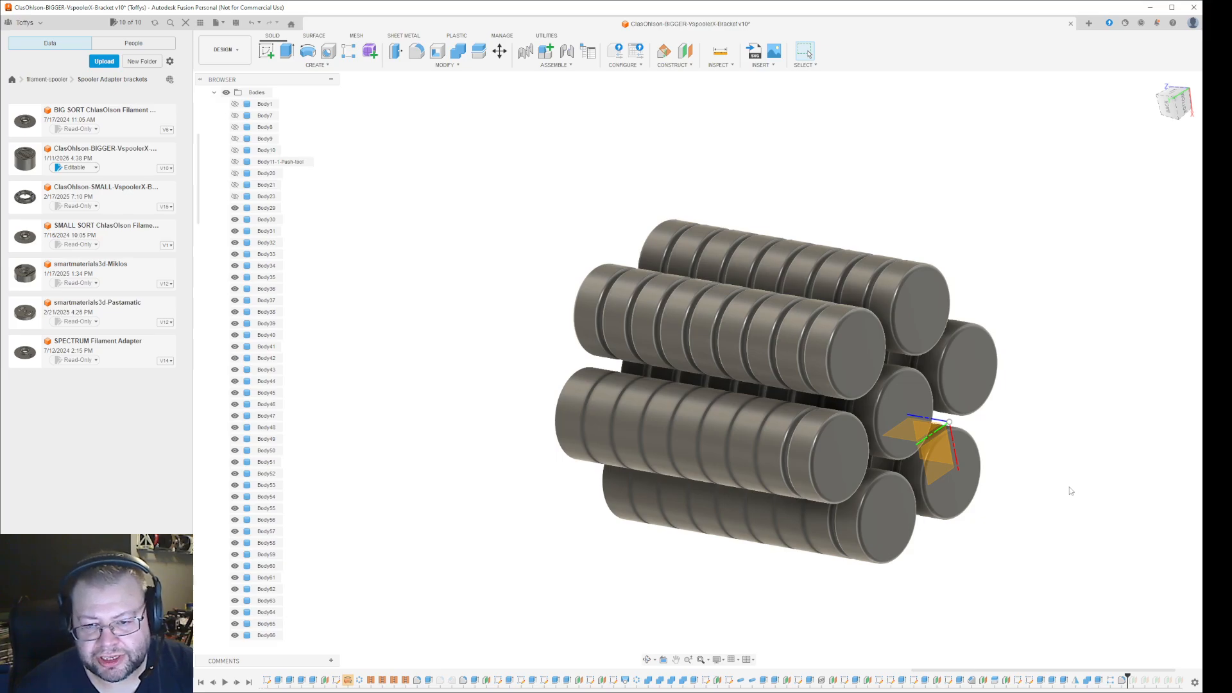
{"action": "left_click", "coordinate": [805, 65]}
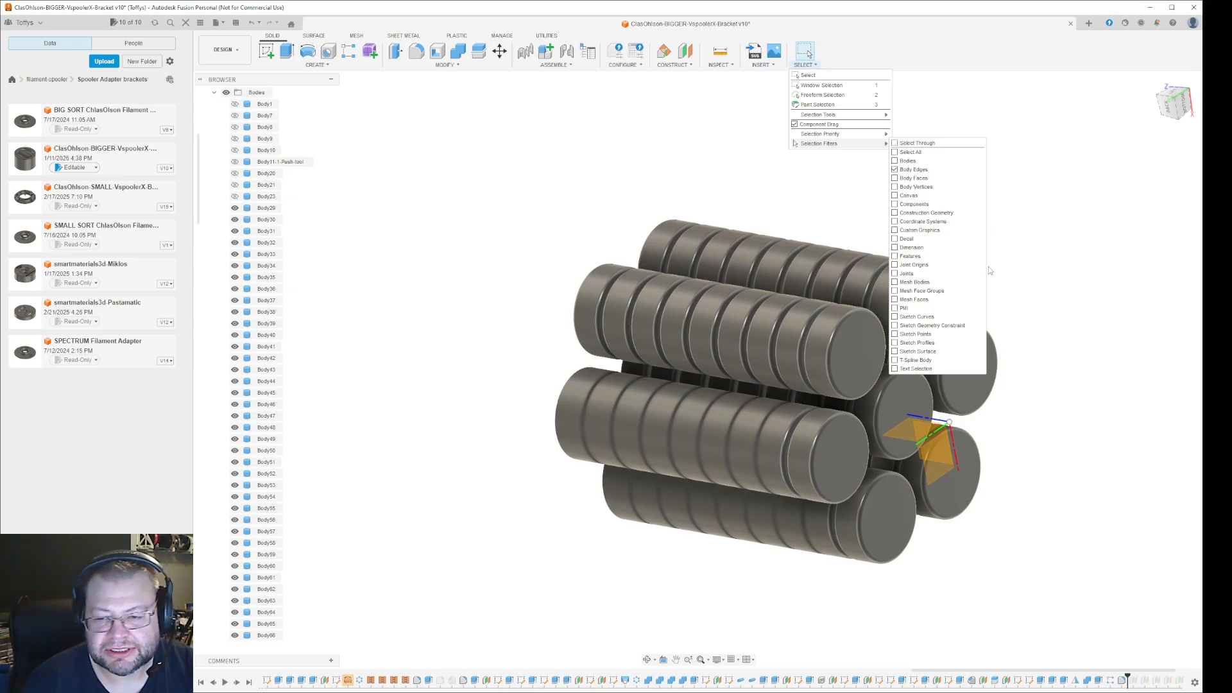
{"action": "left_click", "coordinate": [1094, 265]}
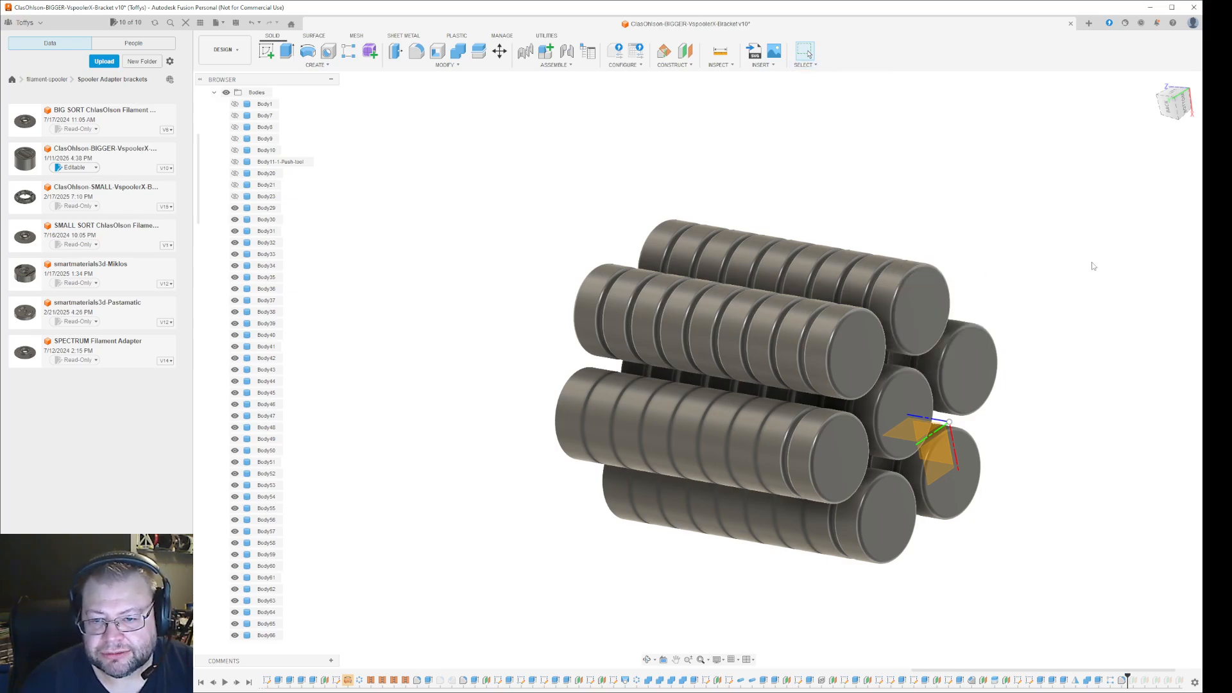